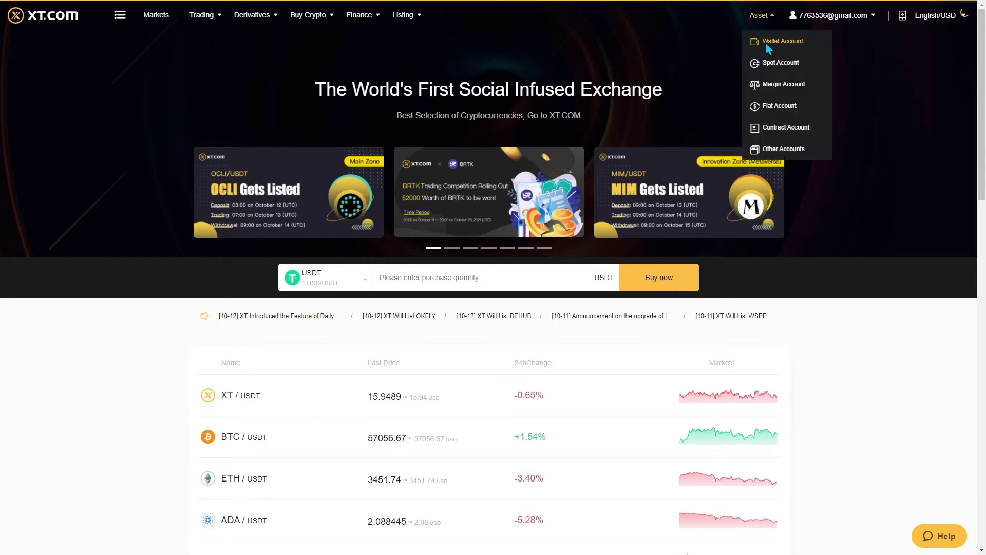
Open the Wallet Account holdings page from the Asset menu
{"action": "left_click", "coordinate": [765, 42]}
Filter holdings to USDT and transfer the entire balance to the Spot Account
{"action": "left_click", "coordinate": [287, 237]}
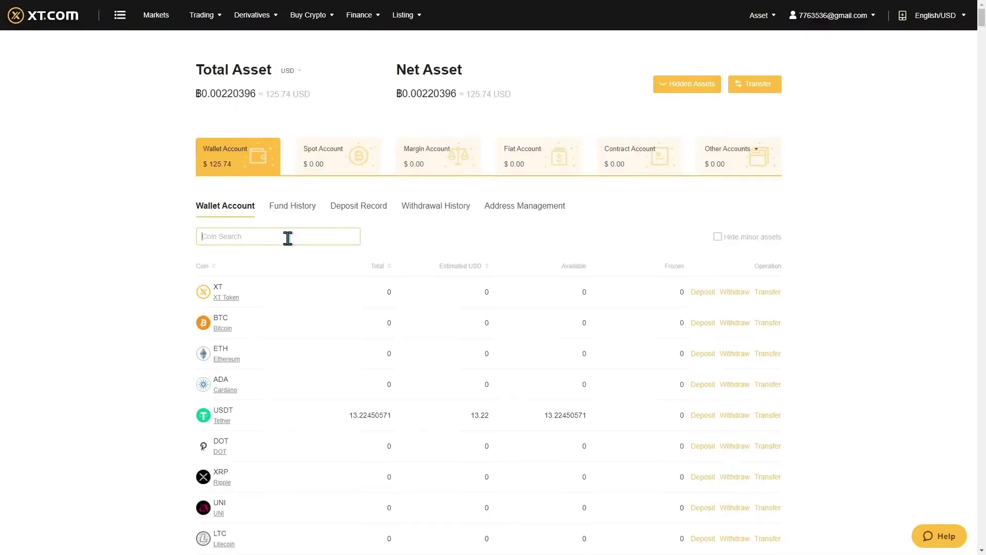
{"action": "type", "text": "usdt"}
{"action": "left_click", "coordinate": [767, 291]}
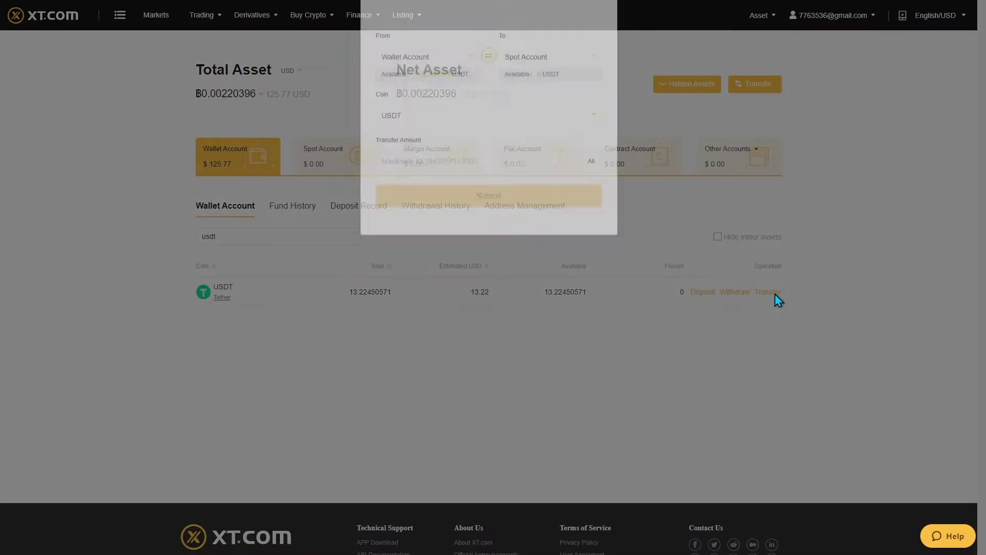
{"action": "left_click", "coordinate": [551, 93]}
{"action": "left_click", "coordinate": [569, 119]}
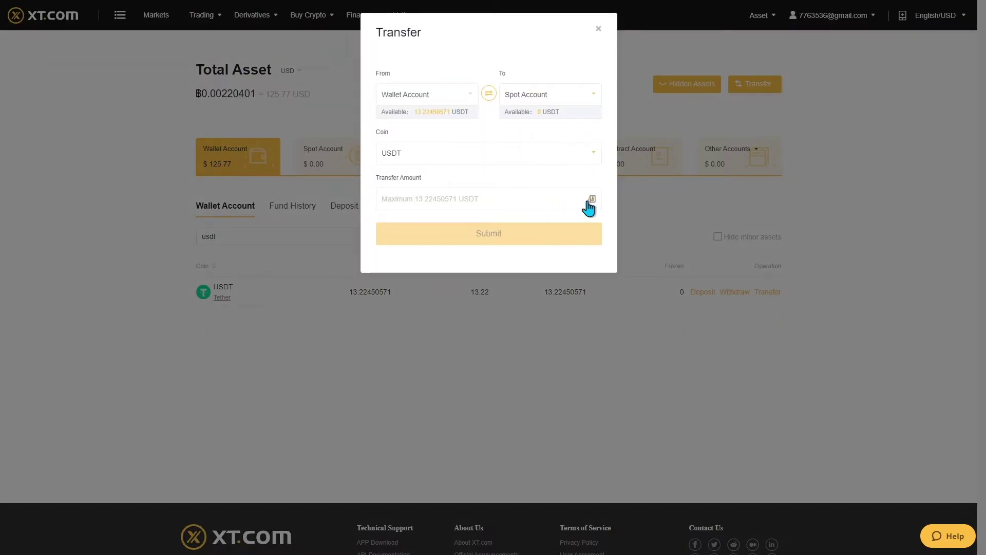
{"action": "left_click", "coordinate": [591, 199]}
{"action": "left_click", "coordinate": [518, 234]}
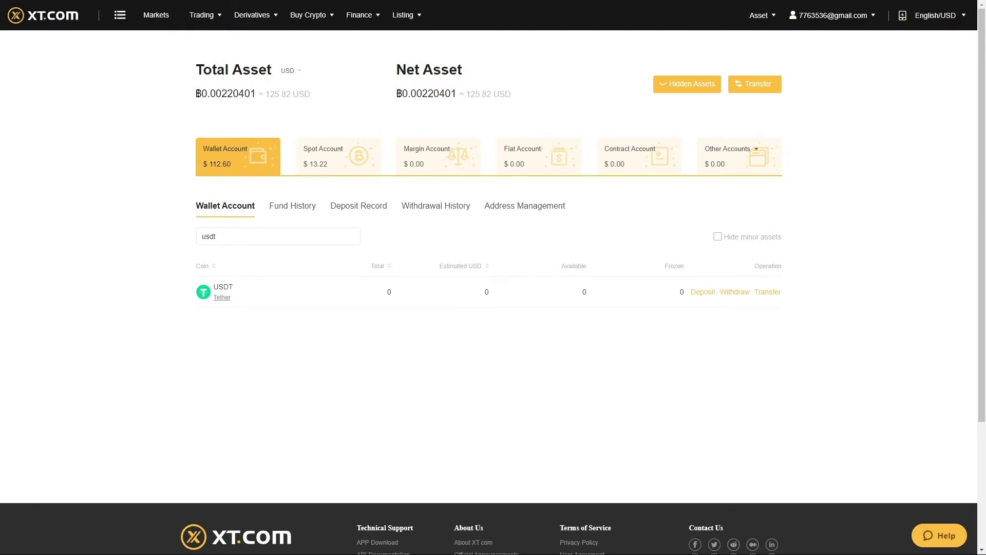
Go to Standard Spot trading and pick the DEL/USDT market from the search
{"action": "mouse_move", "coordinate": [203, 14]}
{"action": "left_click", "coordinate": [220, 40]}
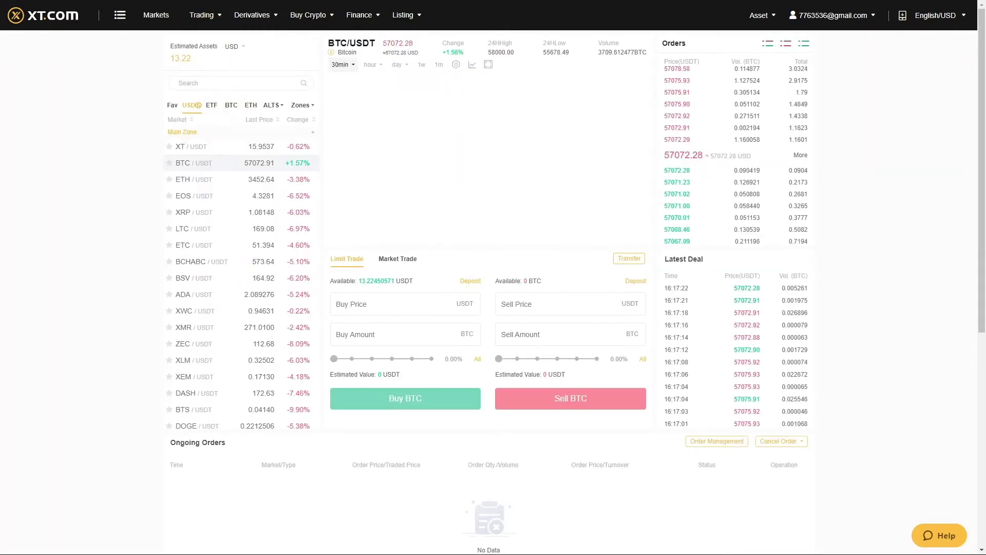
{"action": "left_click", "coordinate": [216, 82]}
{"action": "type", "text": "del"}
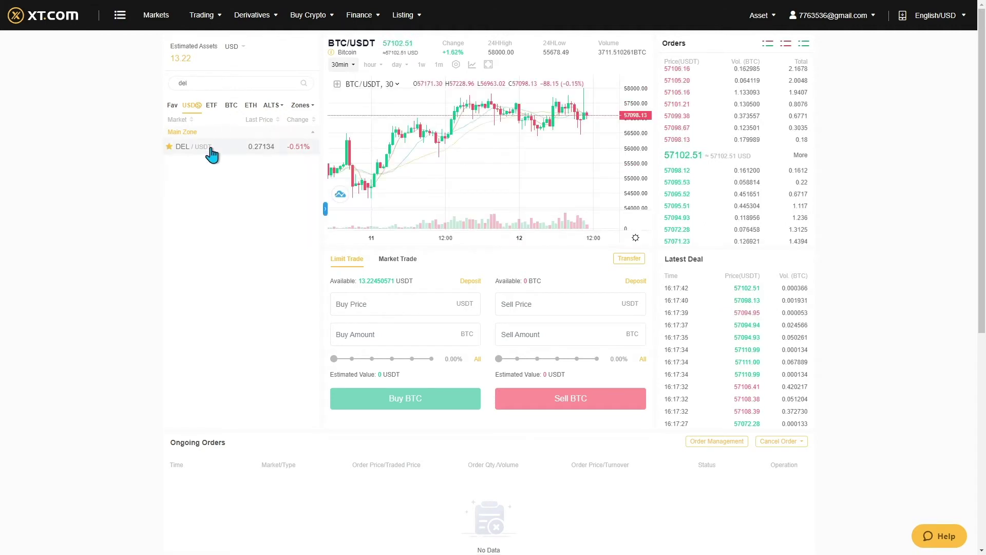
{"action": "left_click", "coordinate": [212, 150]}
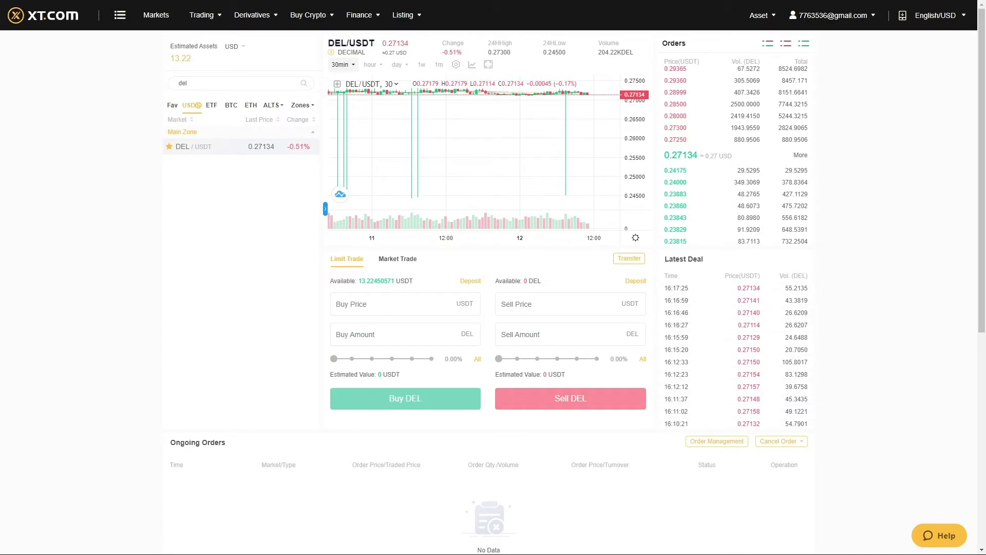
Try the 0.27250 ask, then fill price 0.24175 and amount 29.5295 DEL from the bid
{"action": "left_click", "coordinate": [397, 305]}
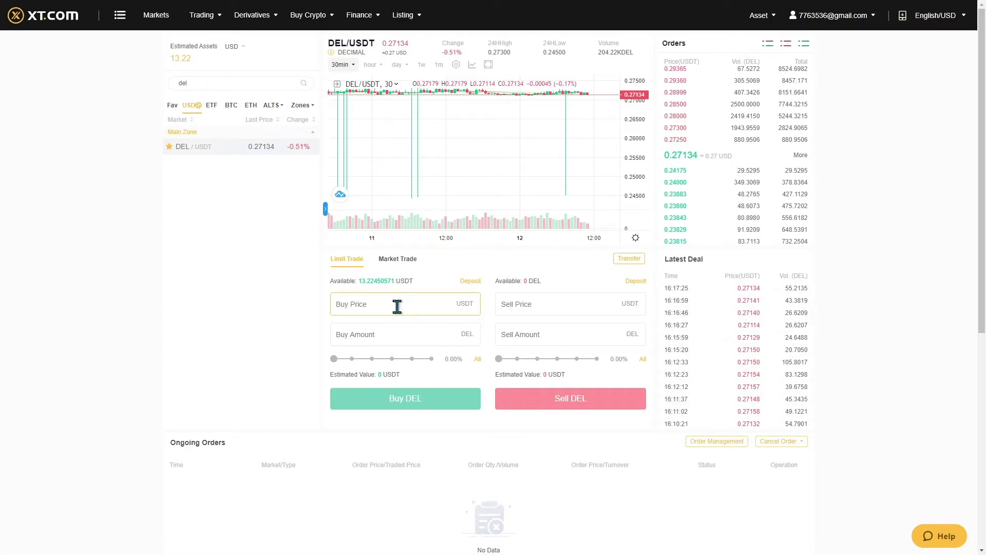
{"action": "left_click", "coordinate": [399, 334]}
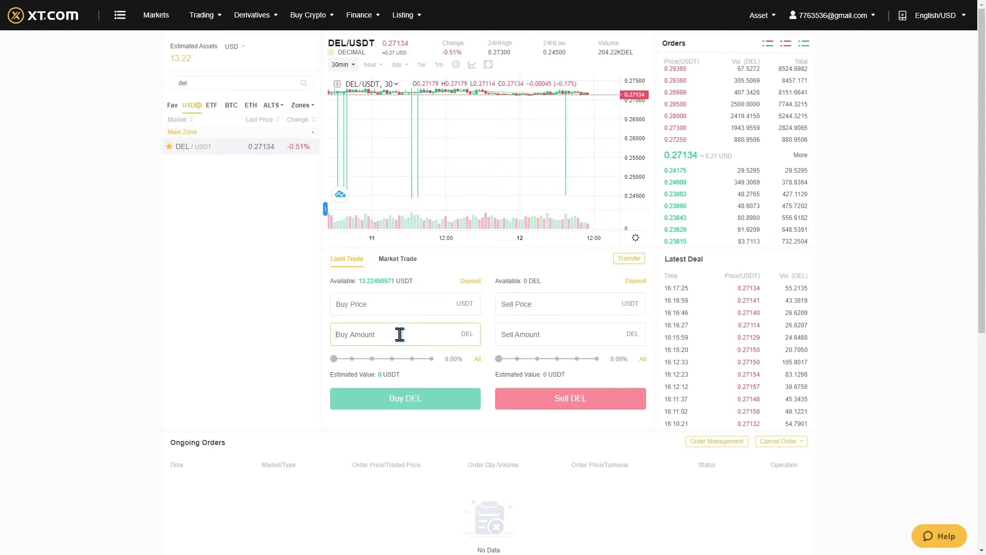
{"action": "left_click", "coordinate": [401, 305]}
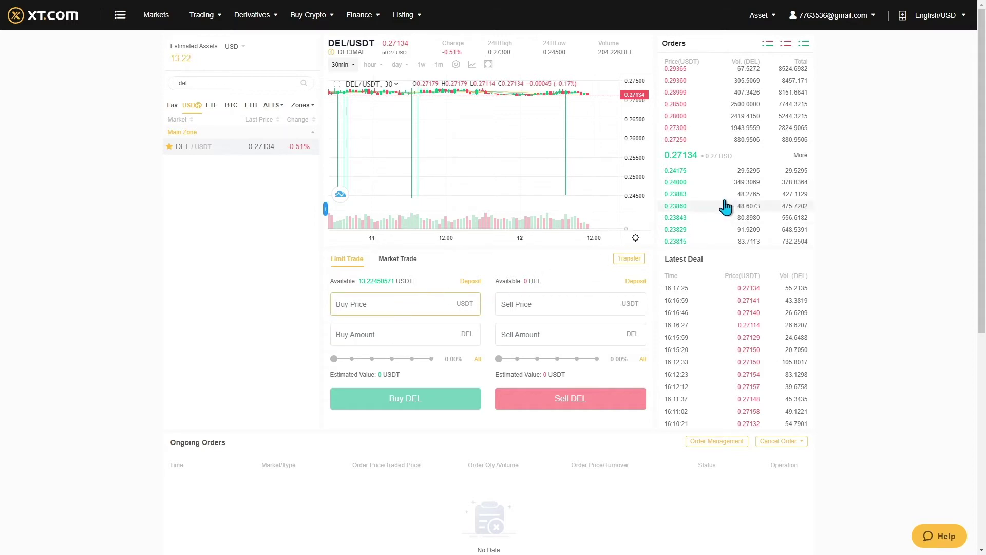
{"action": "left_click", "coordinate": [739, 139]}
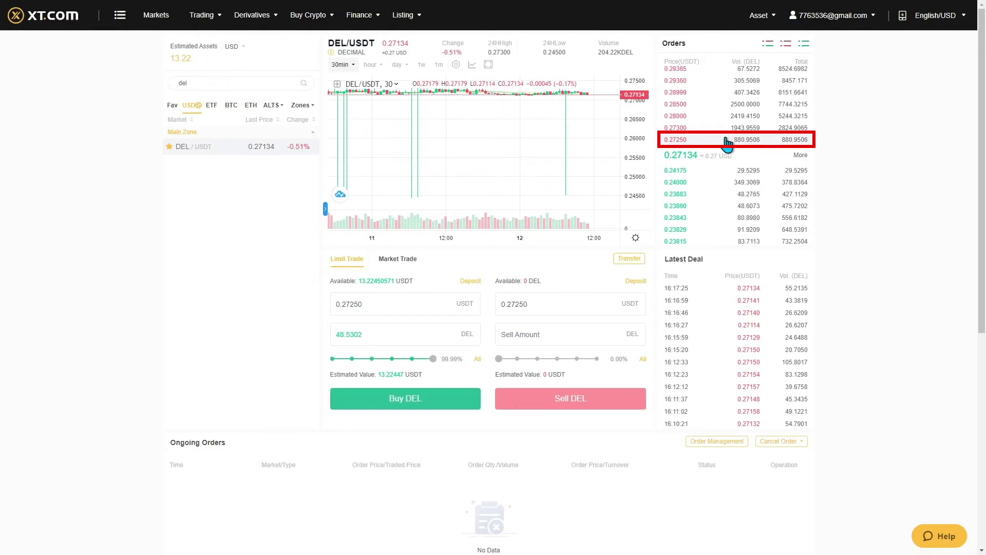
{"action": "left_click_drag", "start_coordinate": [366, 305], "coordinate": [339, 308]}
{"action": "left_click", "coordinate": [380, 306]}
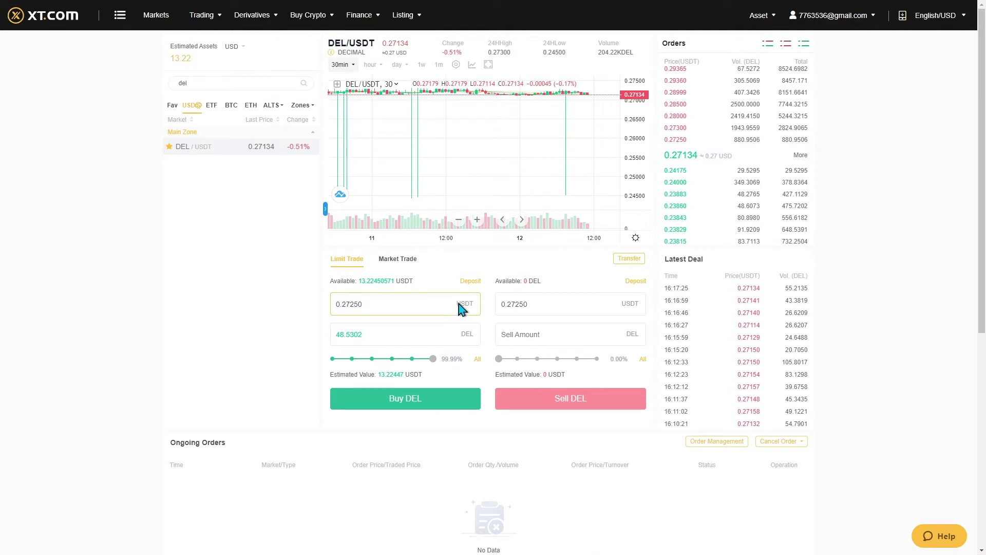
{"action": "left_click", "coordinate": [708, 174]}
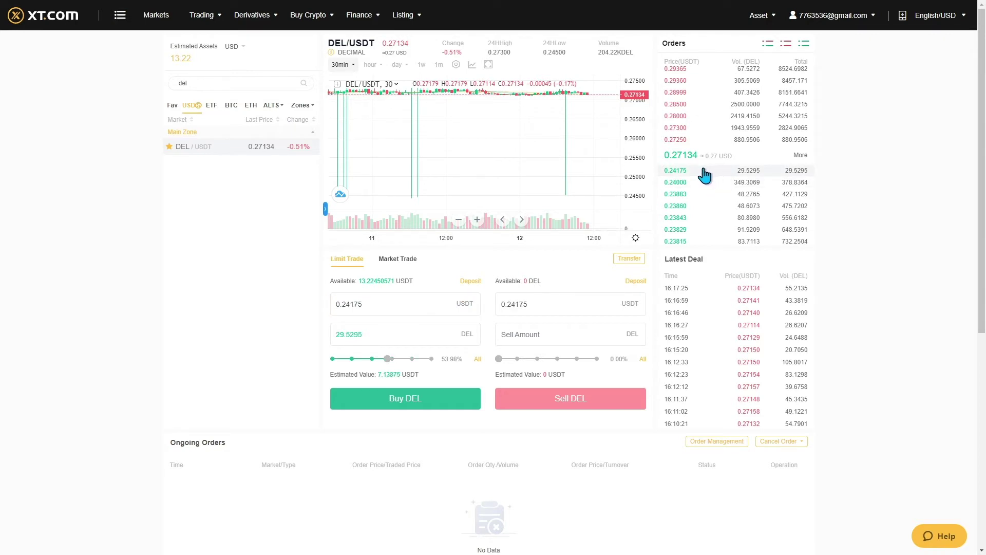
Trim the buy price to 0.2417, place the 29.5295 DEL limit buy, then cancel it
{"action": "left_click", "coordinate": [395, 305]}
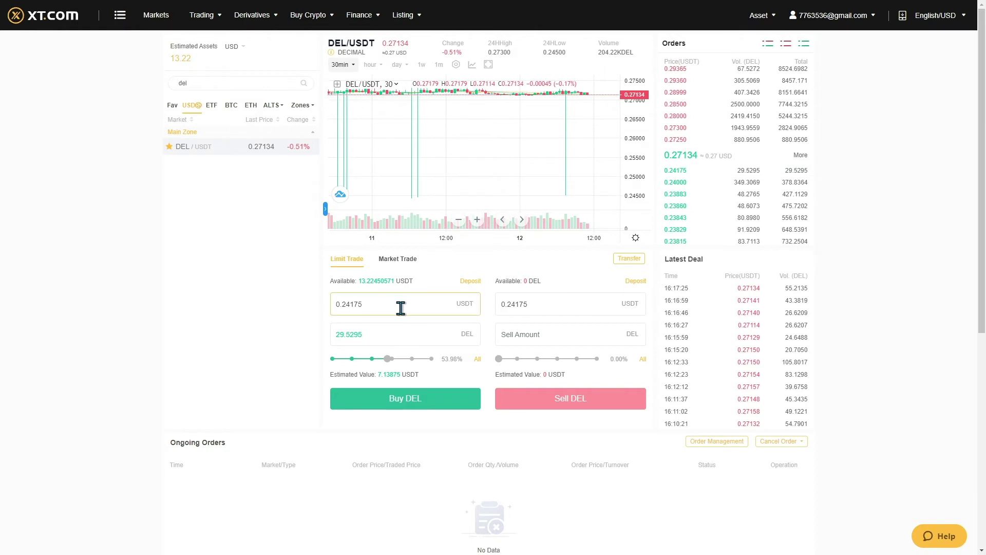
{"action": "key", "text": "BackSpace"}
{"action": "type", "text": "0"}
{"action": "left_click", "coordinate": [427, 404]}
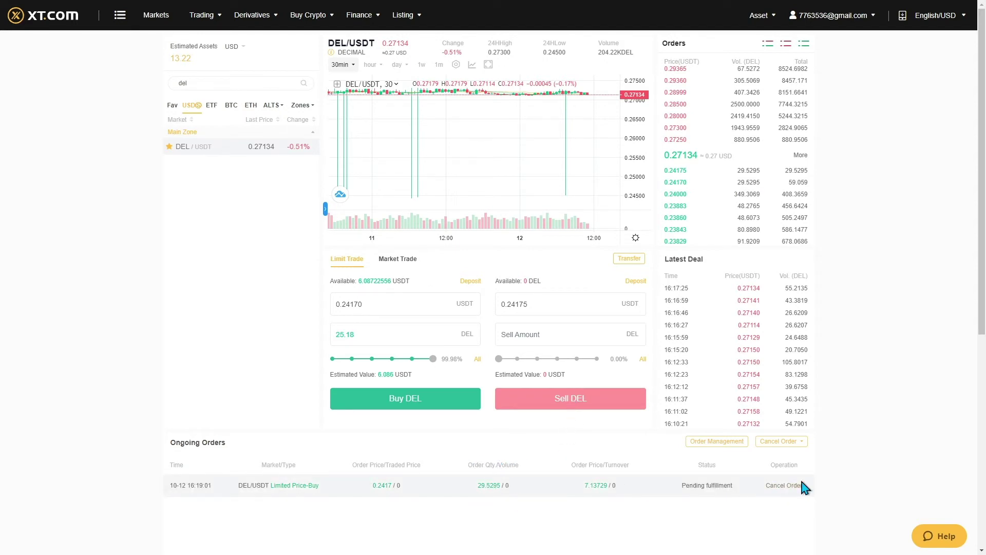
{"action": "left_click", "coordinate": [800, 491]}
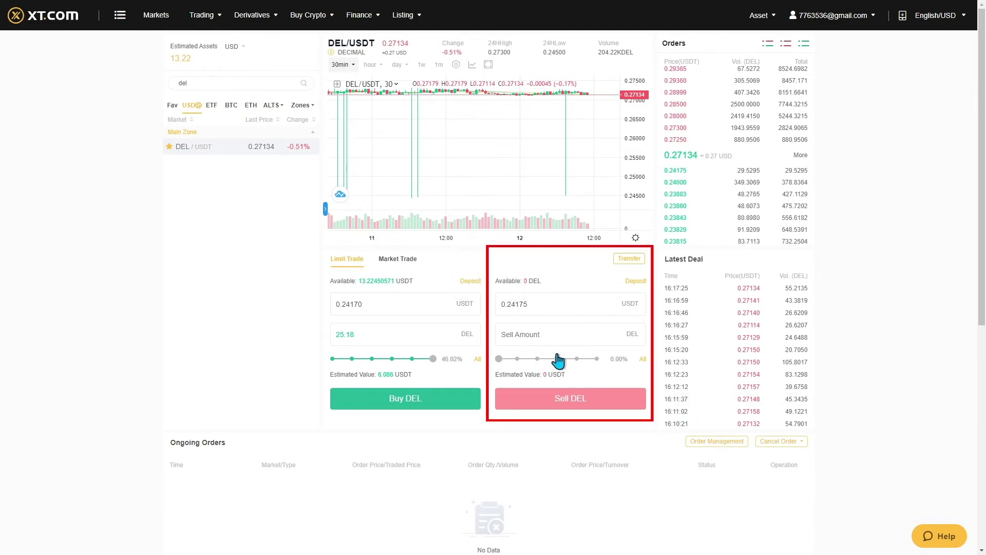
Refill the buy form by clicking the 0.24175 bid rows in the order book
{"action": "left_click", "coordinate": [691, 173]}
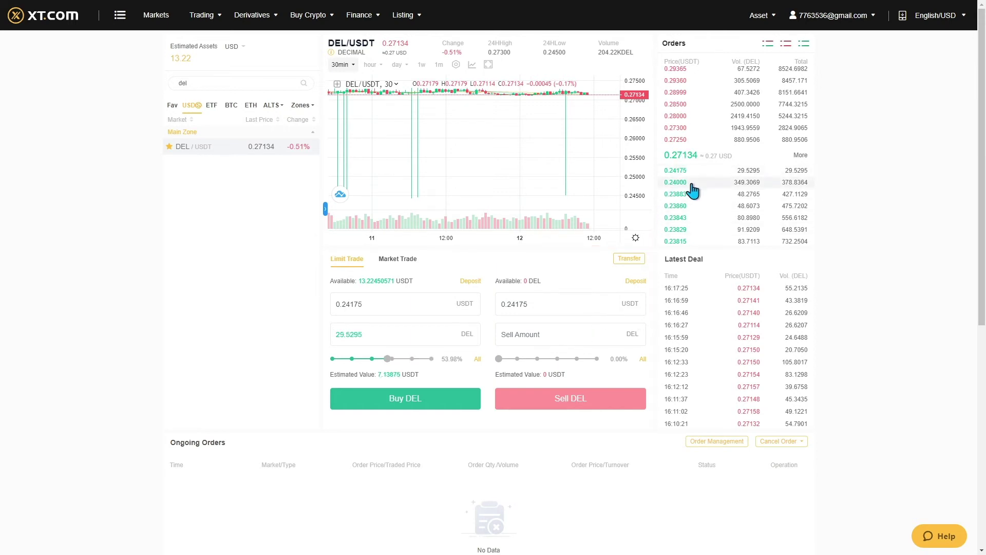
{"action": "left_click", "coordinate": [693, 182]}
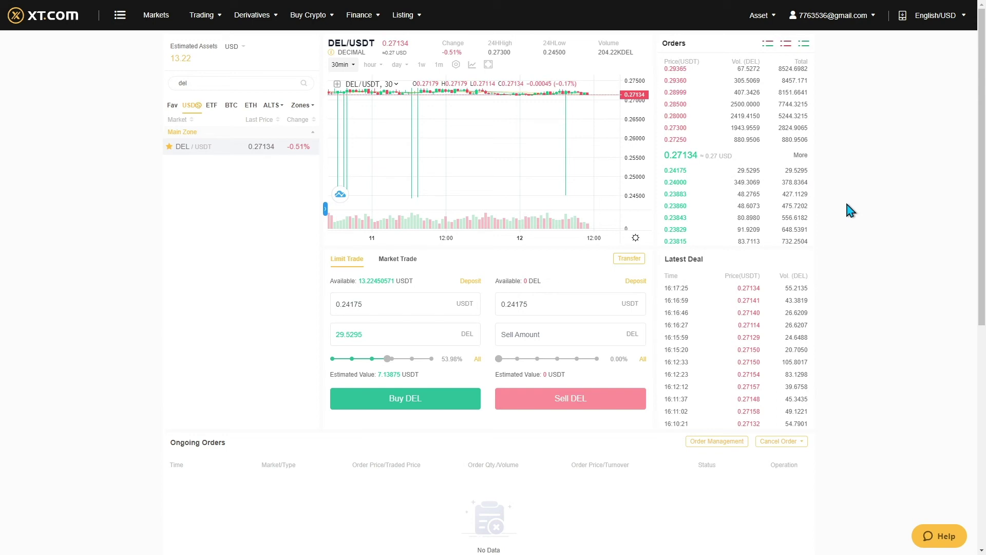
{"action": "scroll", "coordinate": [846, 199], "scroll_direction": "down", "scroll_amount": 3}
{"action": "scroll", "coordinate": [845, 199], "scroll_direction": "down", "scroll_amount": 3}
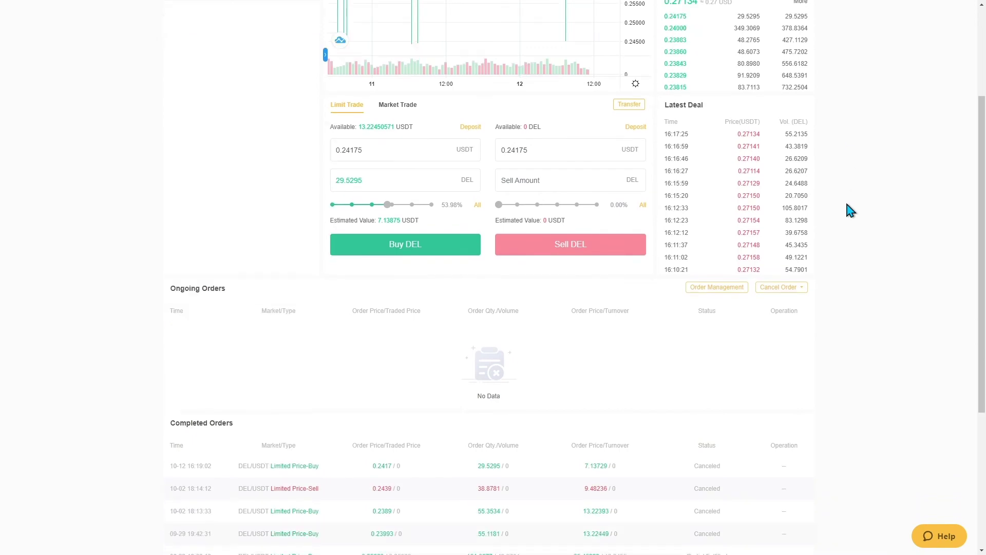
{"action": "scroll", "coordinate": [845, 198], "scroll_direction": "down", "scroll_amount": 1}
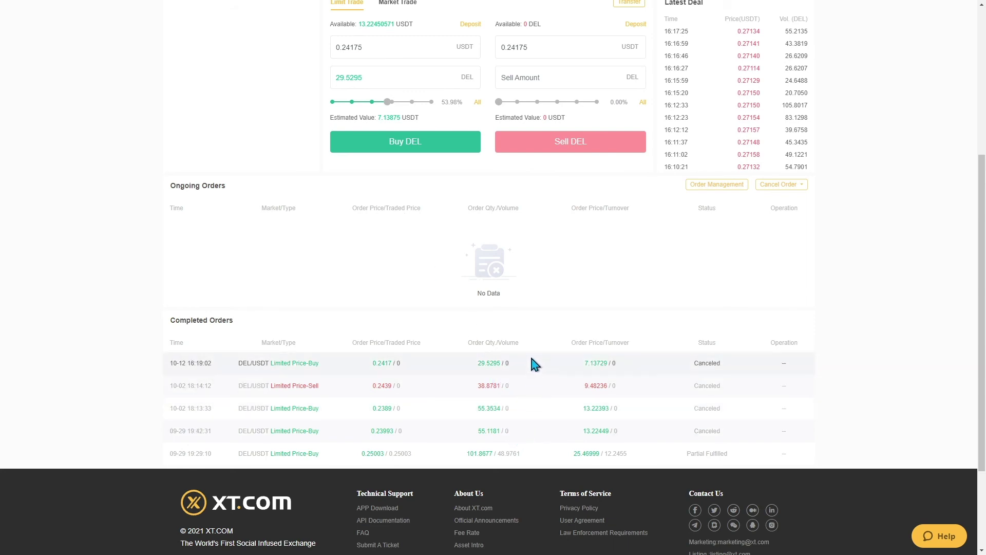
{"action": "scroll", "coordinate": [571, 317], "scroll_direction": "up", "scroll_amount": 2}
{"action": "scroll", "coordinate": [577, 328], "scroll_direction": "up", "scroll_amount": 3}
{"action": "mouse_move", "coordinate": [759, 15]}
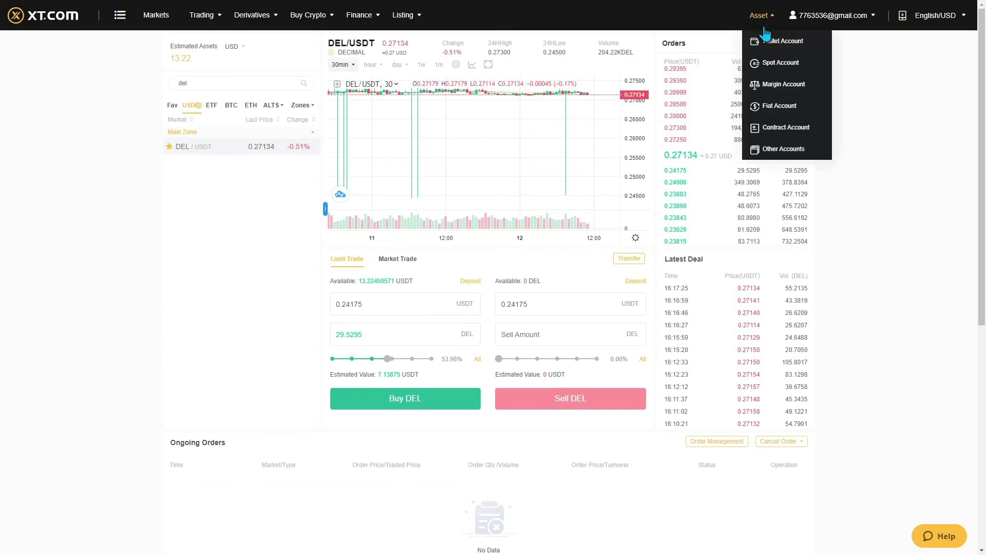
Open Spot Account, hide minor assets and clear the coin search, leaving only USDT
{"action": "left_click", "coordinate": [782, 62]}
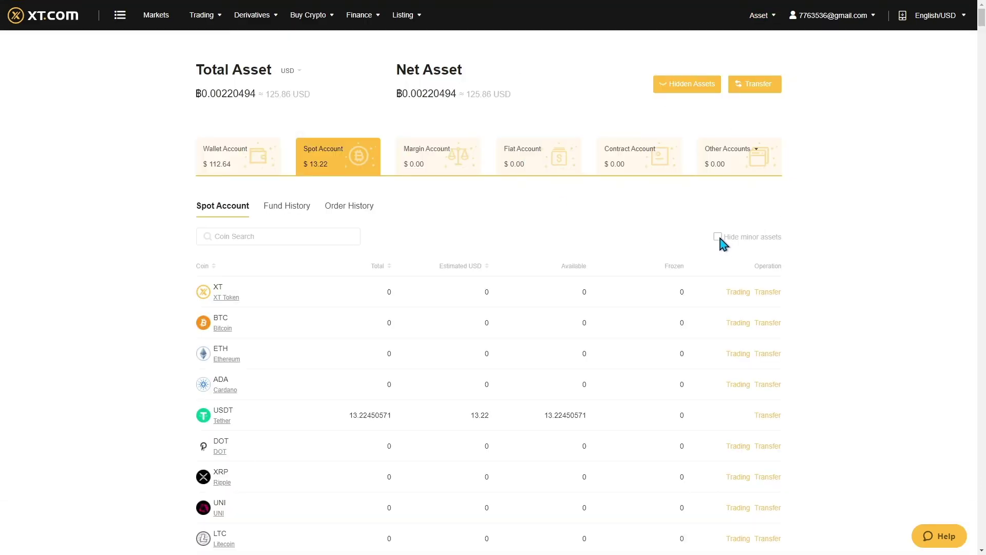
{"action": "left_click", "coordinate": [283, 242]}
{"action": "type", "text": "usd"}
{"action": "key", "text": "BackSpace"}
{"action": "key", "text": "BackSpace"}
{"action": "key", "text": "BackSpace"}
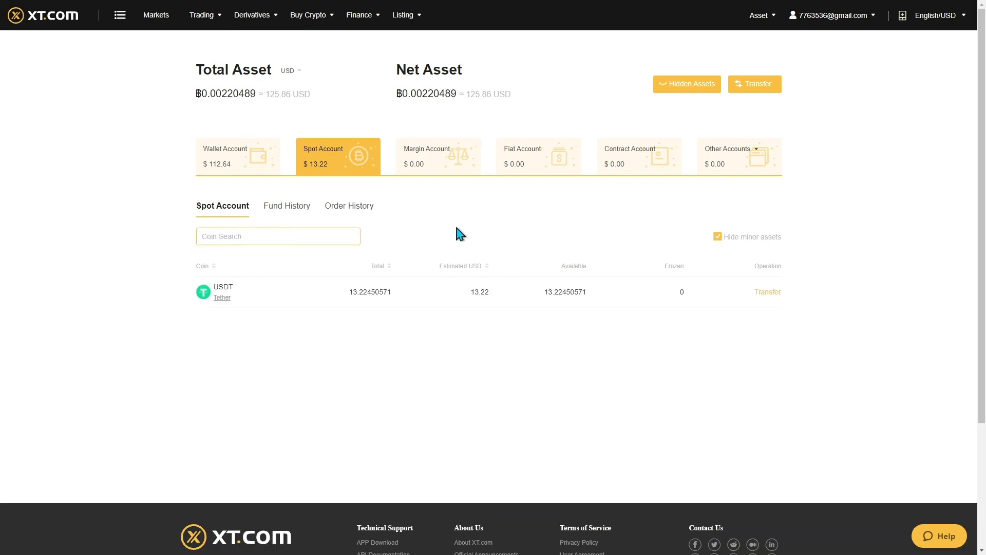